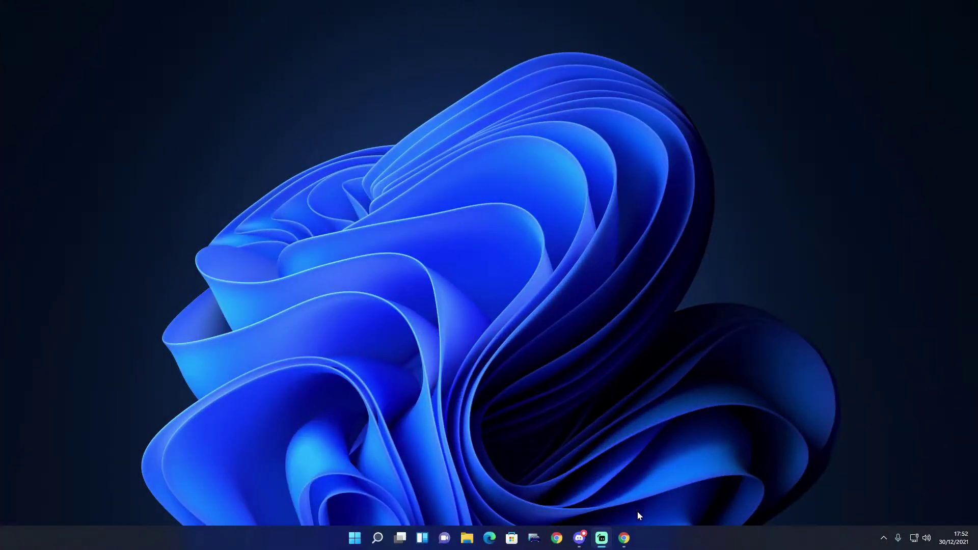
# Bring up the taskbar preview of the Chrome window showing the ProMods Add-ons page
pyautogui.moveTo(631, 541)
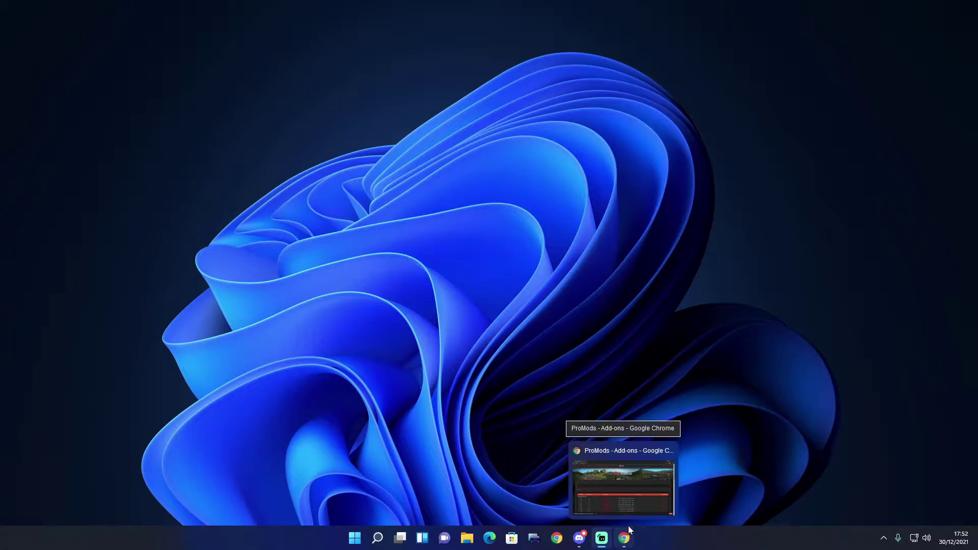
# Restore and reload the ProMods Add-ons page, then find the Middle-East v2.60 row for ETS2 1.43.x
pyautogui.click(628, 538)
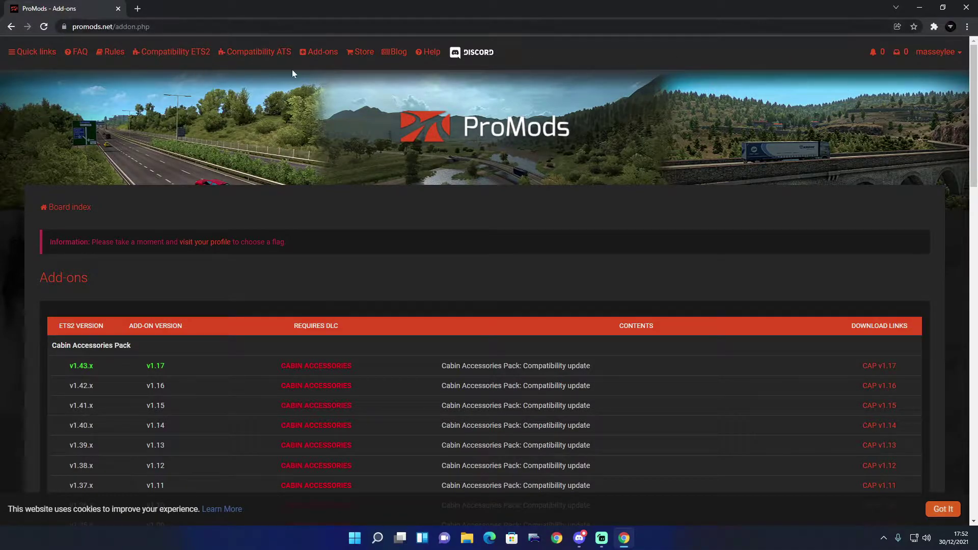
pyautogui.click(322, 60)
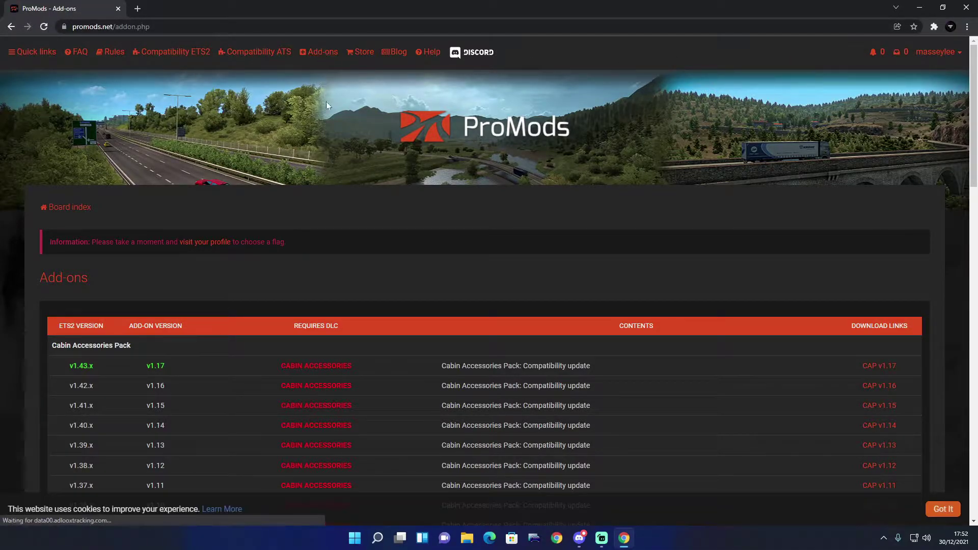
pyautogui.scroll(-5, 384, 327)
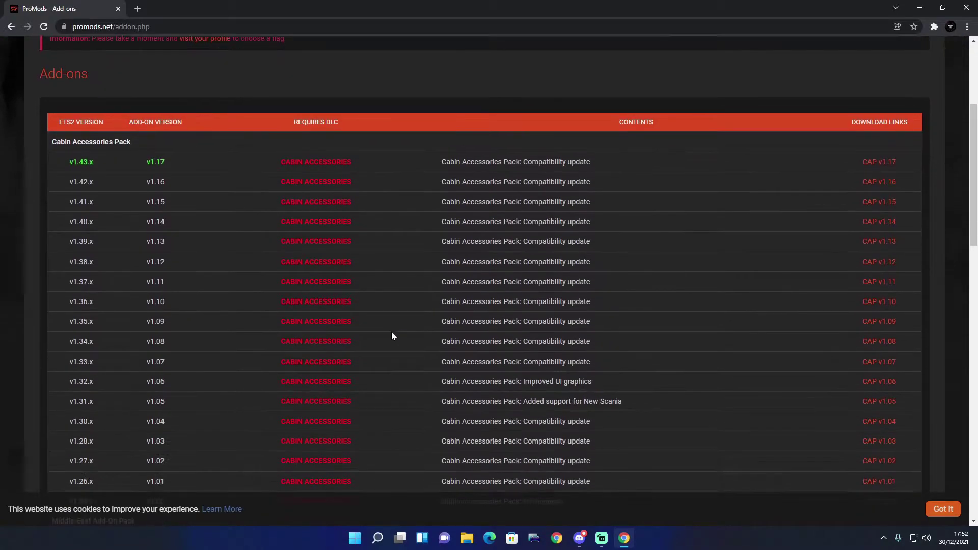
pyautogui.scroll(-4, 392, 336)
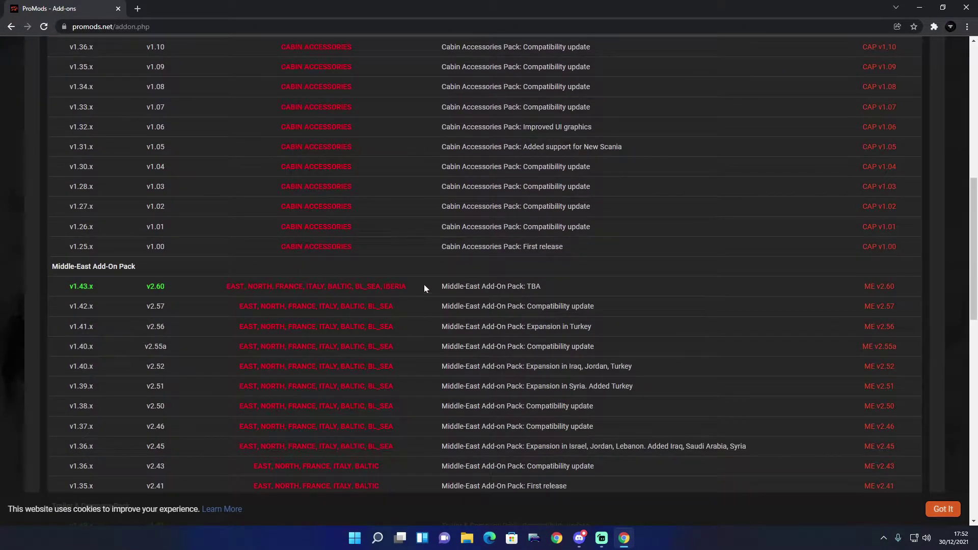
pyautogui.moveTo(421, 286); pyautogui.dragTo(227, 287)
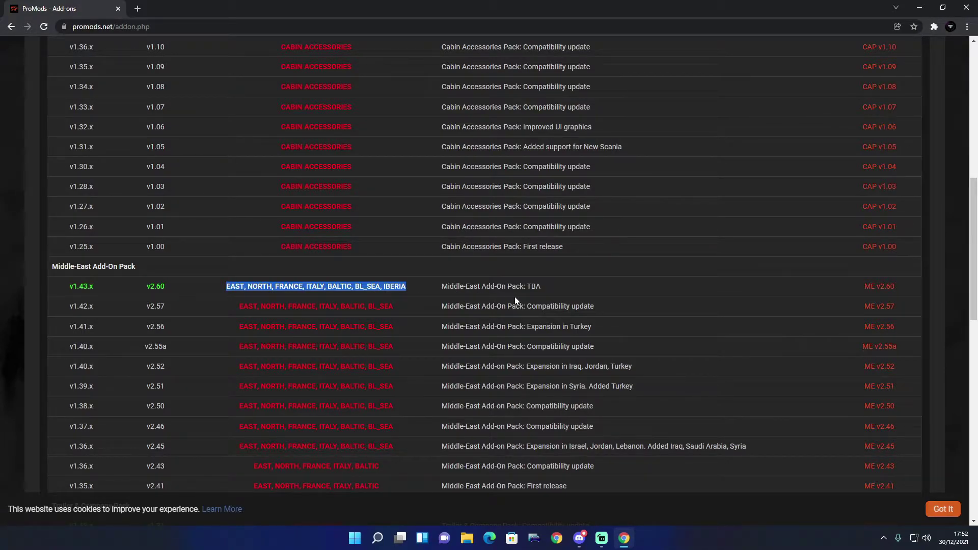
pyautogui.click(173, 289)
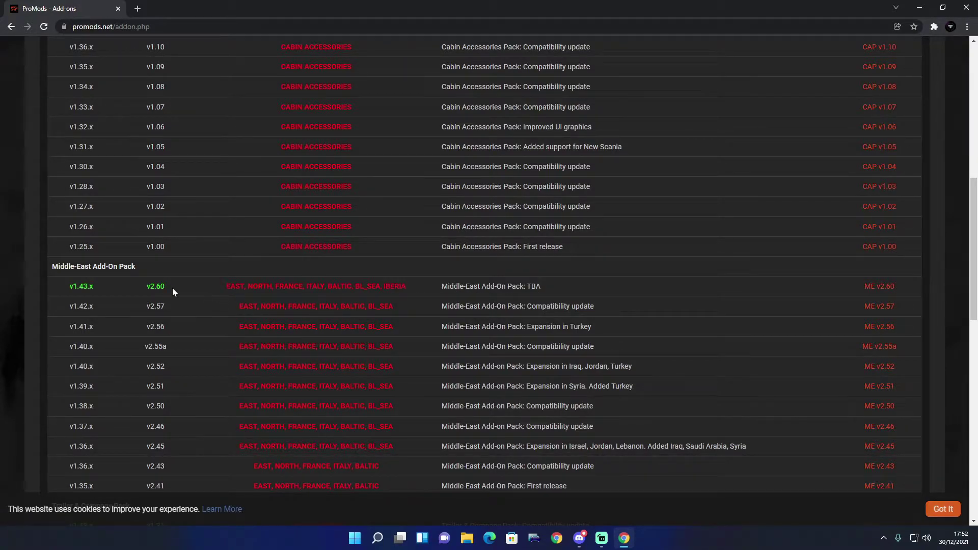
pyautogui.click(104, 289)
# Open the Middle East v2.60 download page and continue to installation step 2
pyautogui.click(880, 286)
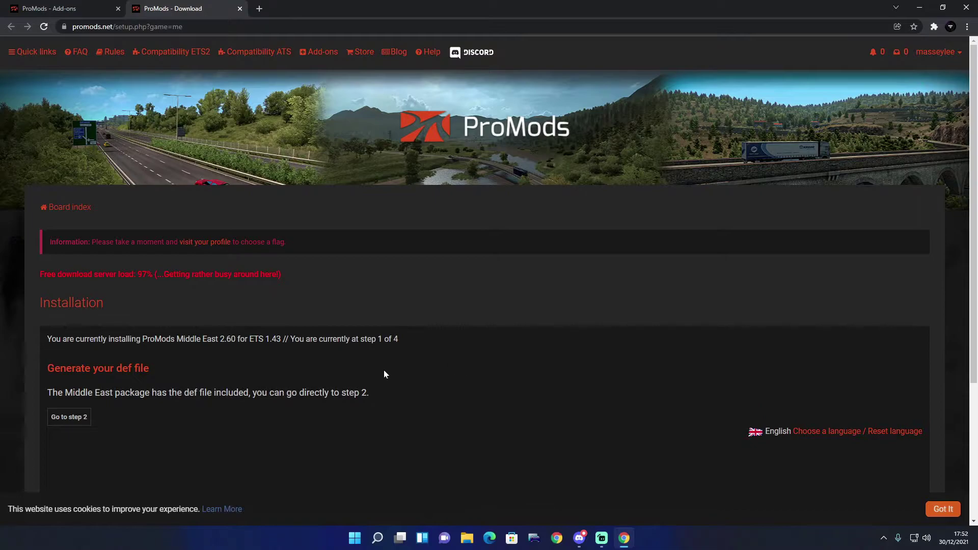
pyautogui.scroll(-2, 385, 374)
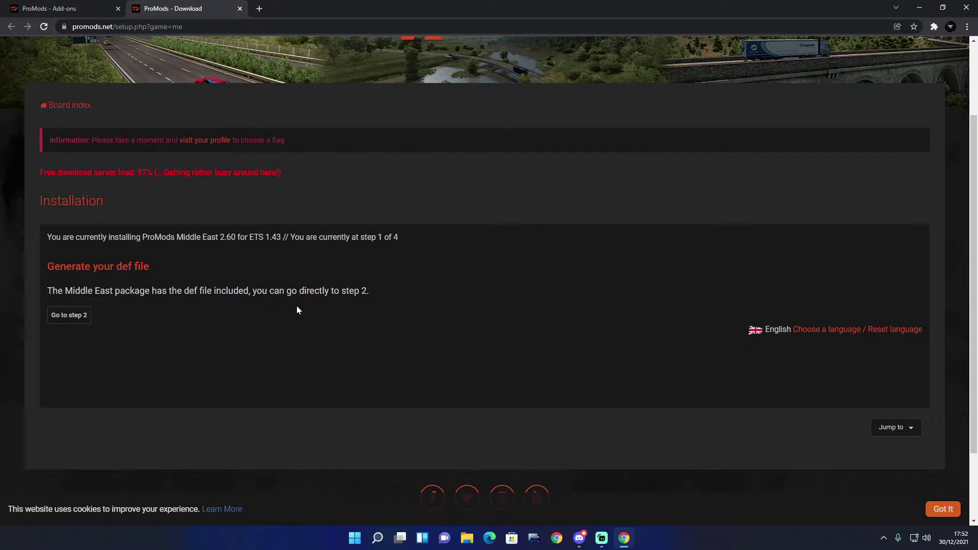
pyautogui.click(66, 322)
# Review the Premium and Standard download options, then close Chrome
pyautogui.scroll(-5, 304, 358)
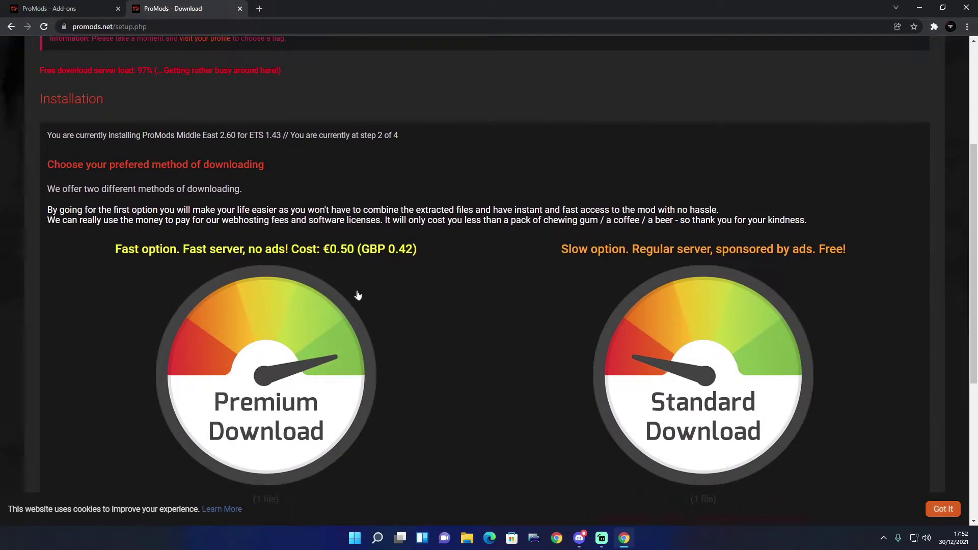
pyautogui.moveTo(418, 250); pyautogui.dragTo(115, 250)
pyautogui.click(485, 336)
pyautogui.scroll(-2, 761, 298)
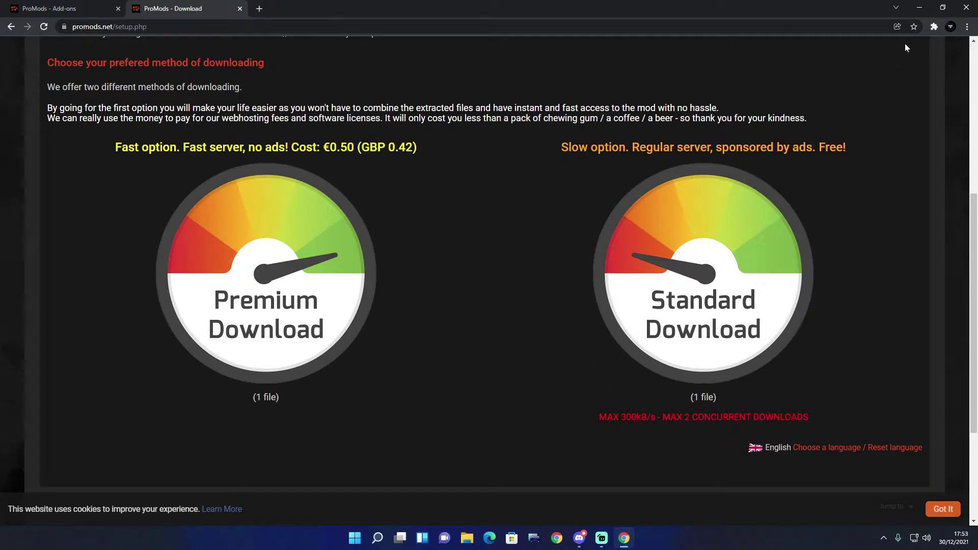
pyautogui.click(966, 7)
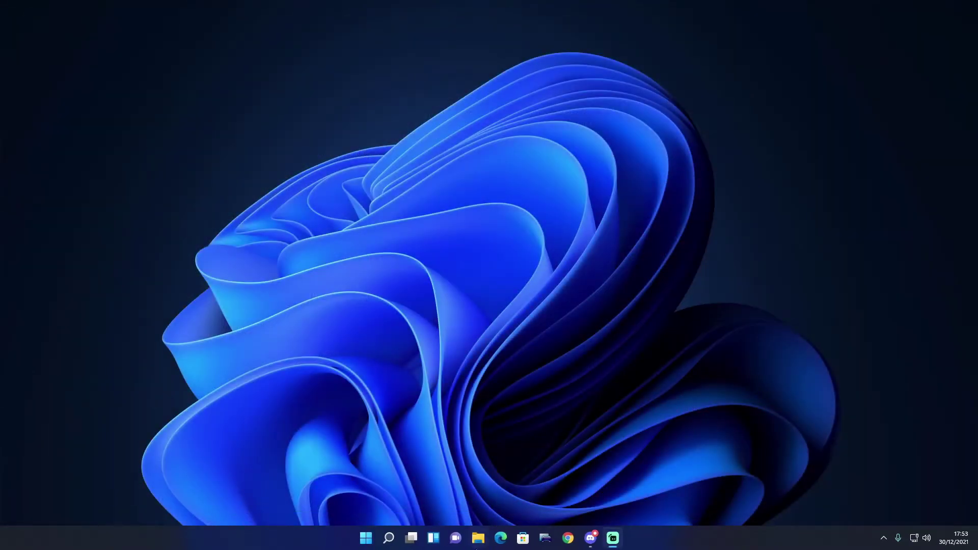
# Open File Explorer on the Downloads folder
pyautogui.click(479, 547)
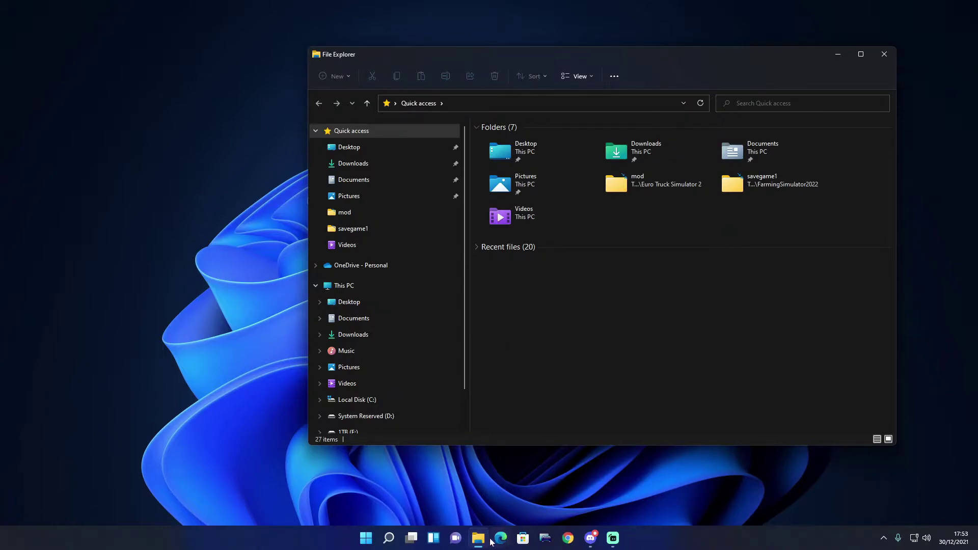
pyautogui.moveTo(491, 541)
pyautogui.click(395, 166)
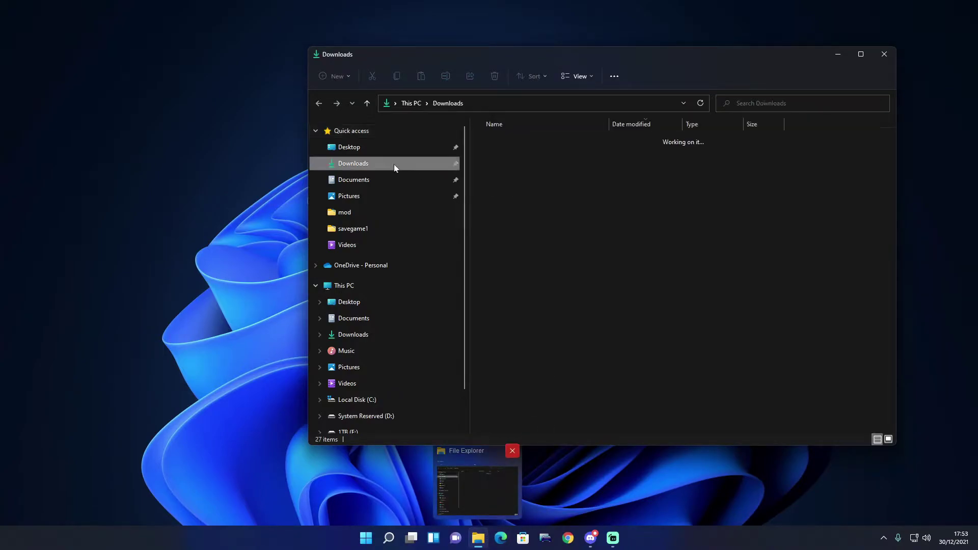
# Open promods-me-v260.7z in WinRAR and extract its three files onto the desktop
pyautogui.doubleClick(531, 152)
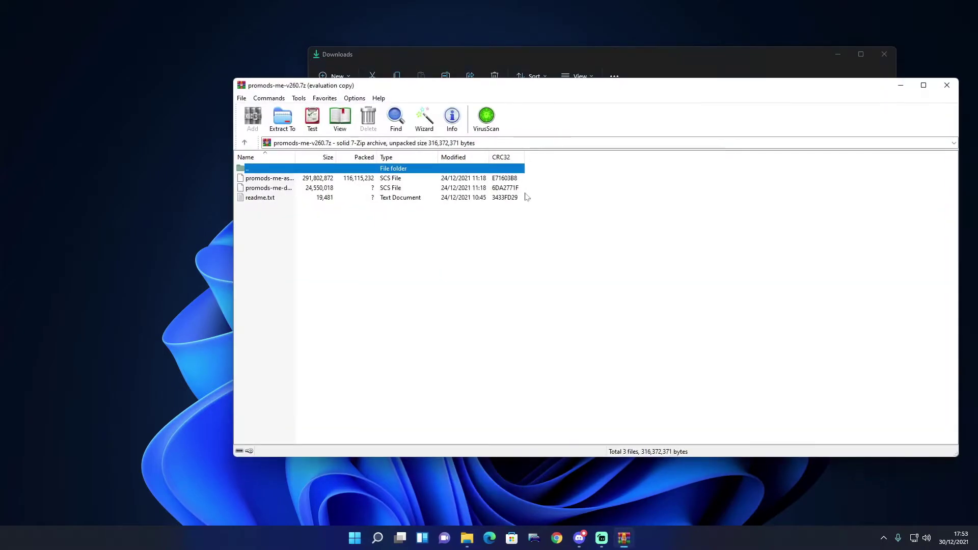
pyautogui.moveTo(293, 222); pyautogui.dragTo(302, 179)
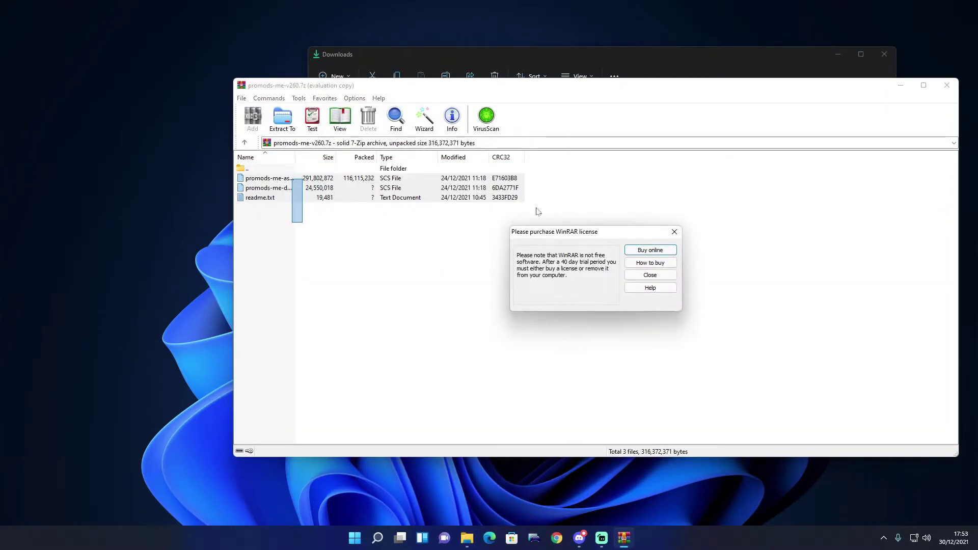
pyautogui.click(674, 232)
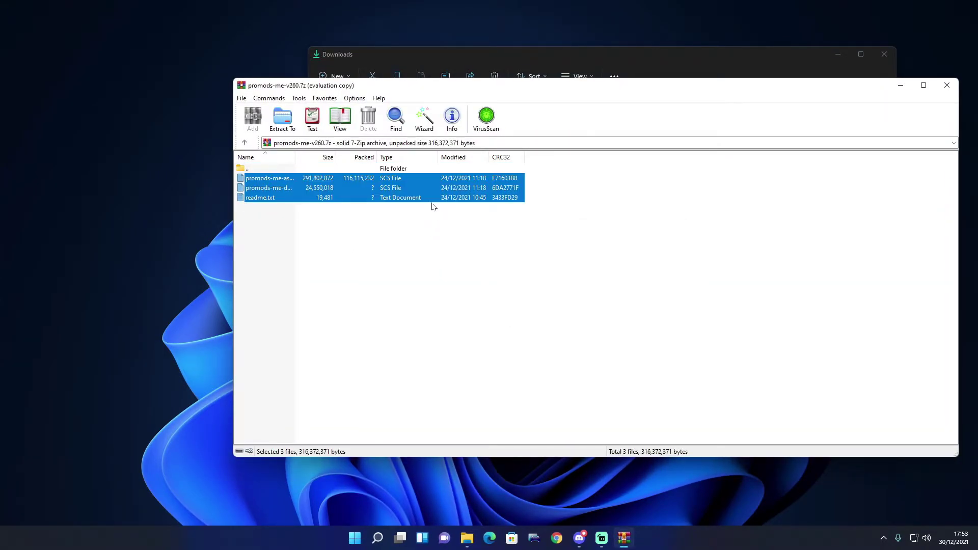
pyautogui.moveTo(160, 202); pyautogui.dragTo(160, 202)
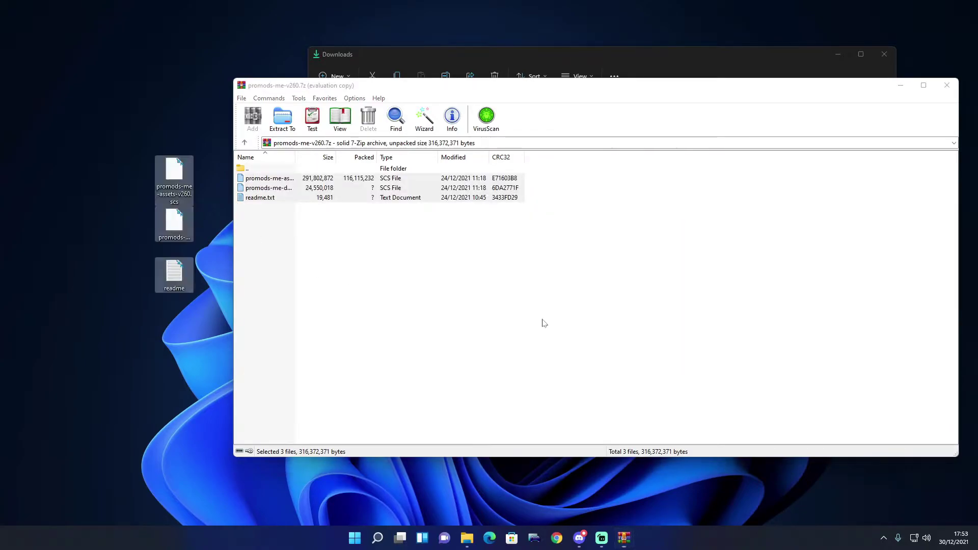
# Close WinRAR and delete the extracted readme file from the desktop
pyautogui.click(947, 85)
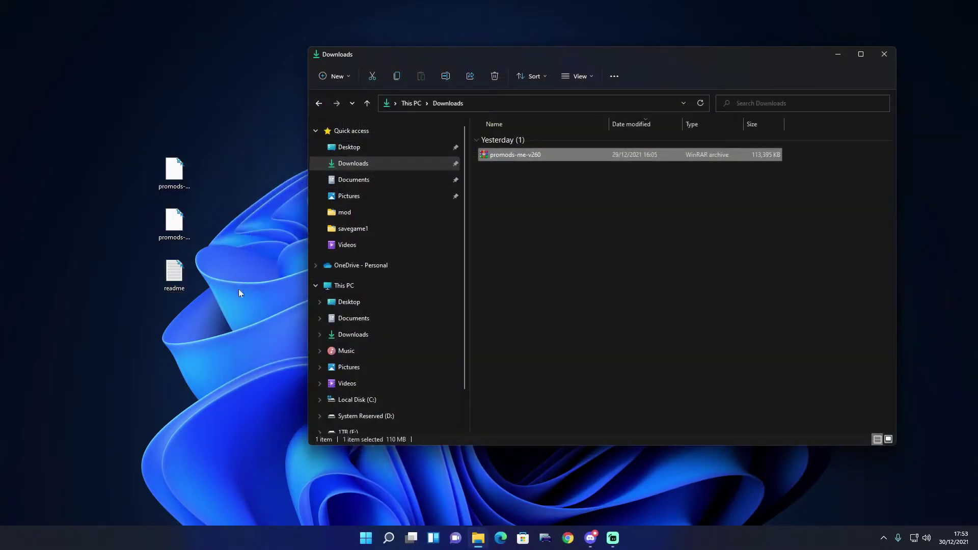
pyautogui.click(178, 285)
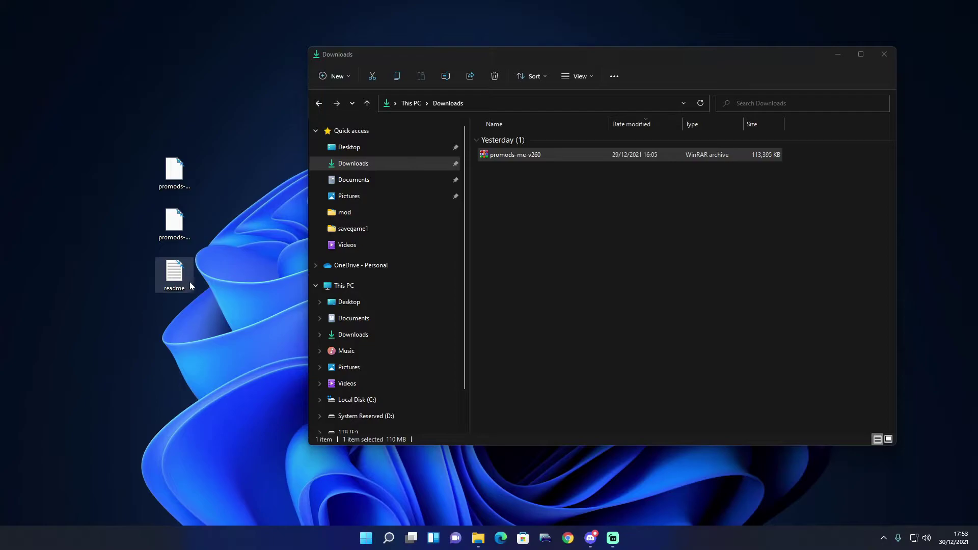
pyautogui.press('Delete')
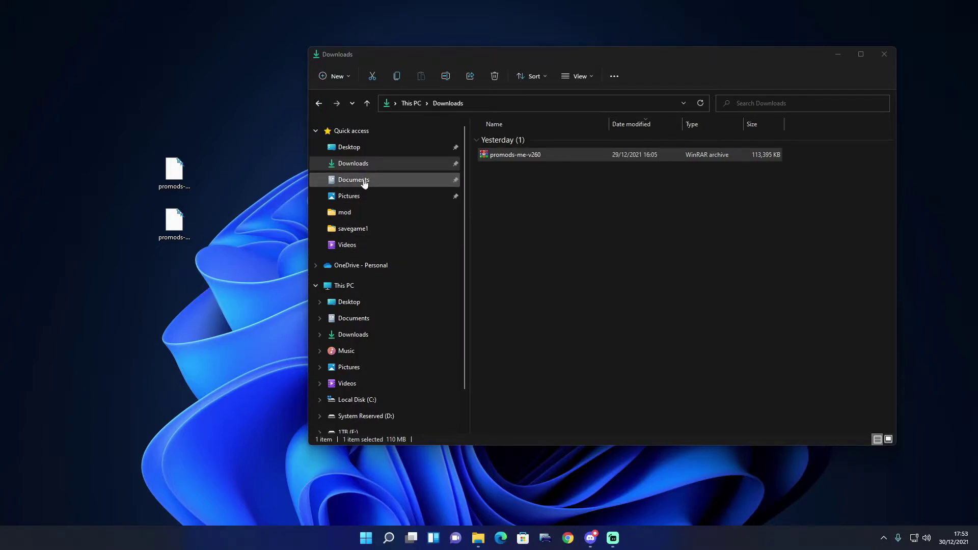
# Copy both promods-me v260 SCS files into Documents > Euro Truck Simulator 2 > mod, replacing the old ones
pyautogui.click(365, 181)
pyautogui.doubleClick(532, 175)
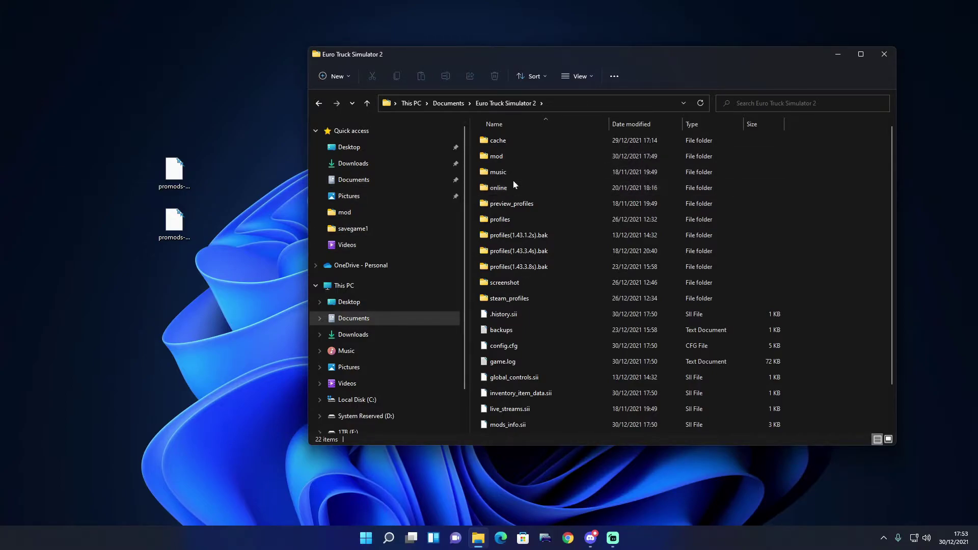
pyautogui.doubleClick(508, 158)
pyautogui.moveTo(242, 305)
pyautogui.mouseDown()
pyautogui.moveTo(198, 193)
pyautogui.moveTo(144, 121)
pyautogui.mouseUp()
pyautogui.moveTo(181, 176)
pyautogui.mouseDown()
pyautogui.moveTo(488, 399)
pyautogui.moveTo(524, 399)
pyautogui.mouseUp()
pyautogui.click(490, 188)
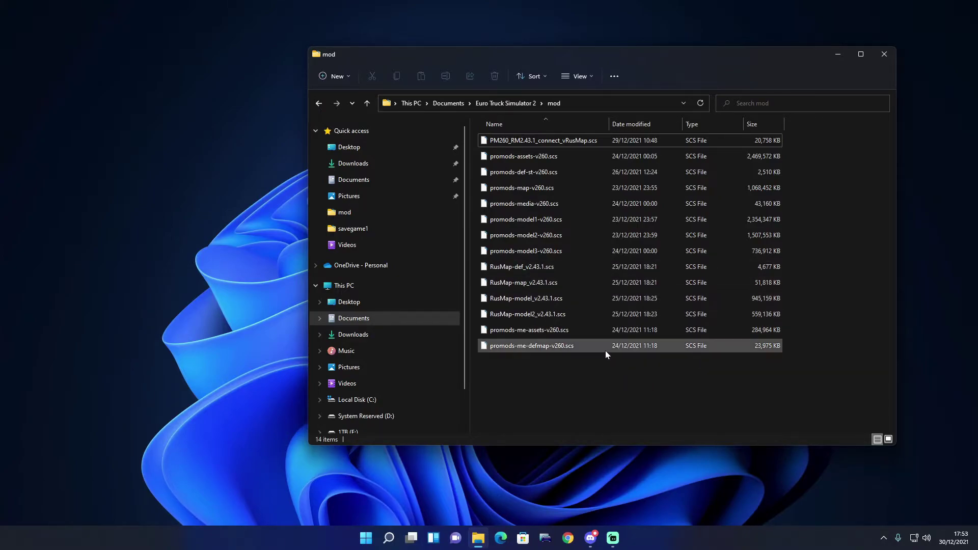
pyautogui.moveTo(602, 353)
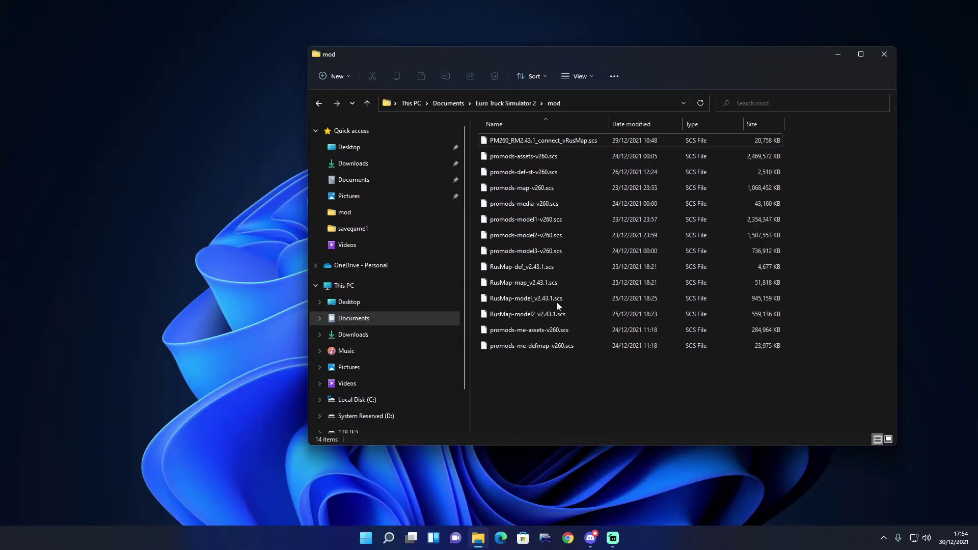
# Close the mod folder window and launch Euro Truck Simulator 2 to its Launchpad
pyautogui.click(885, 54)
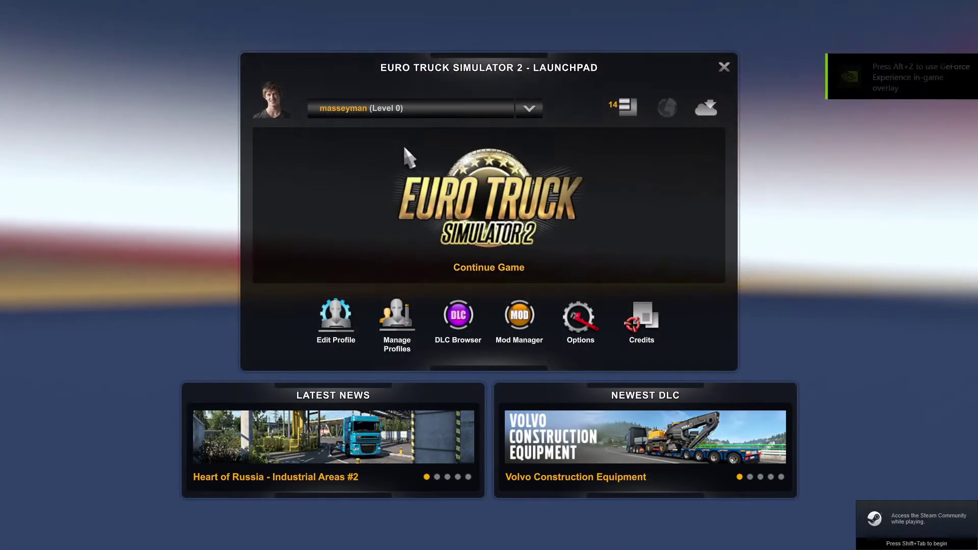
# In Mod Manager, verify both ProMods Middle-East packages sit above core ProMods, then exit
pyautogui.click(544, 333)
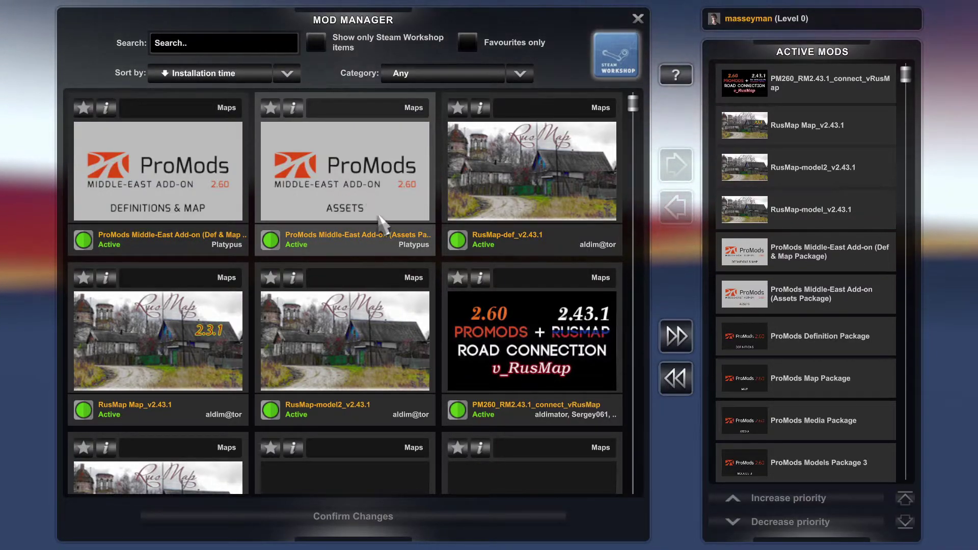
pyautogui.scroll(-1, 422, 322)
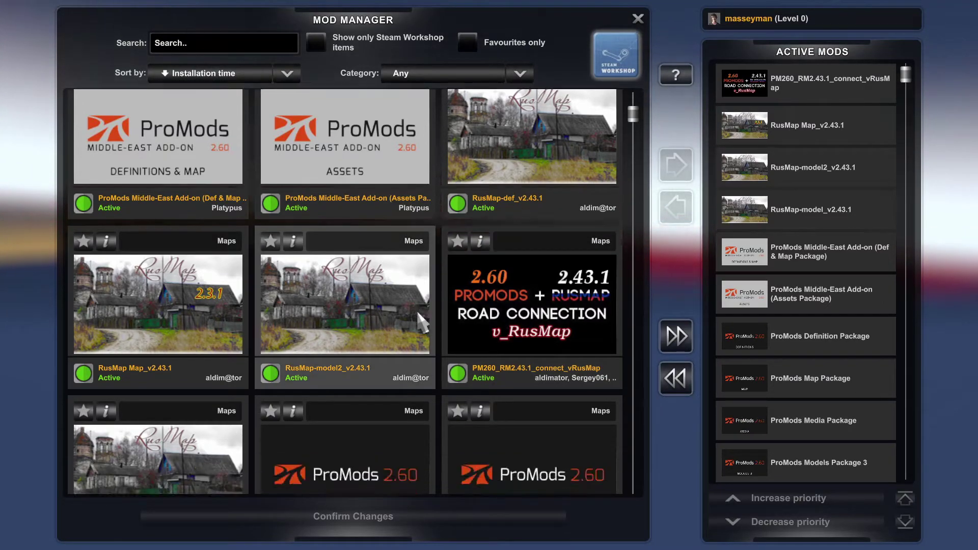
pyautogui.scroll(1, 422, 322)
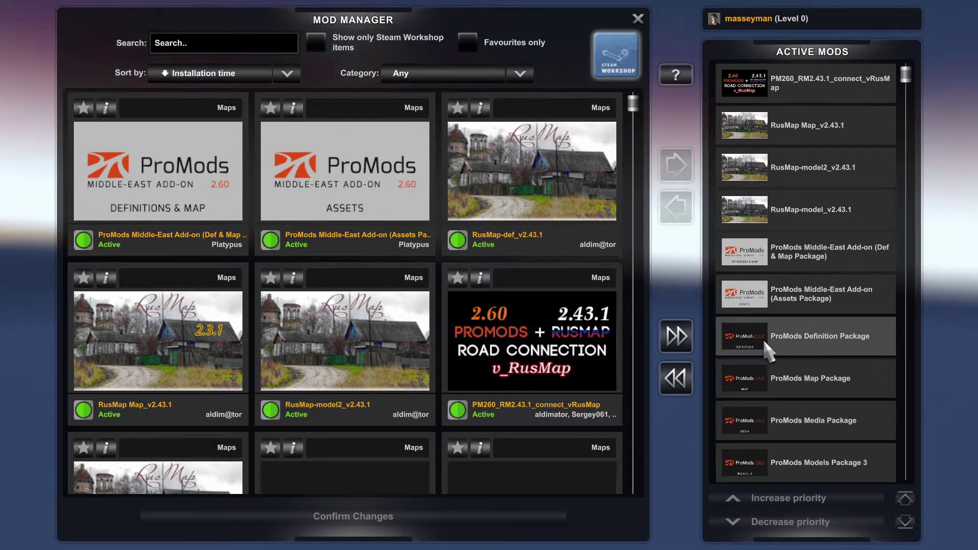
pyautogui.scroll(-1, 775, 382)
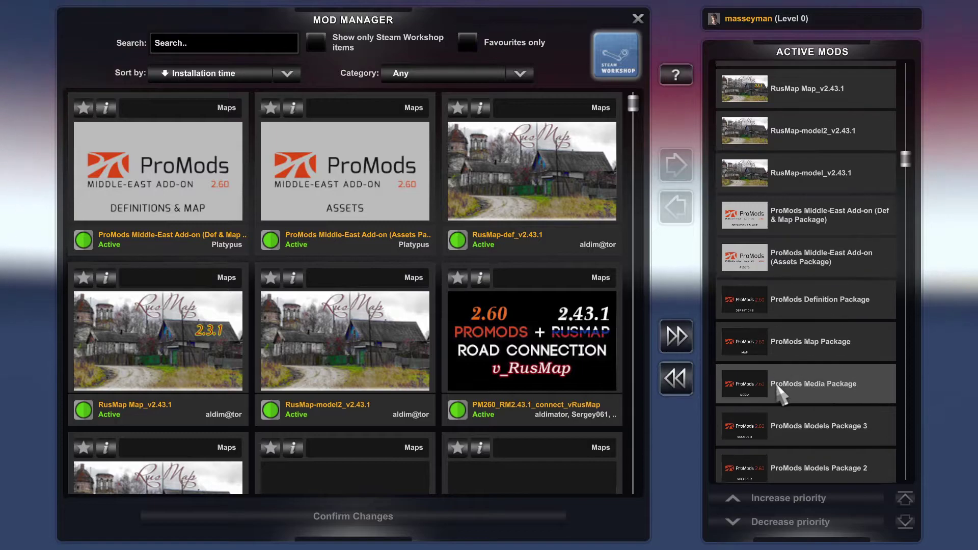
pyautogui.scroll(-3, 777, 385)
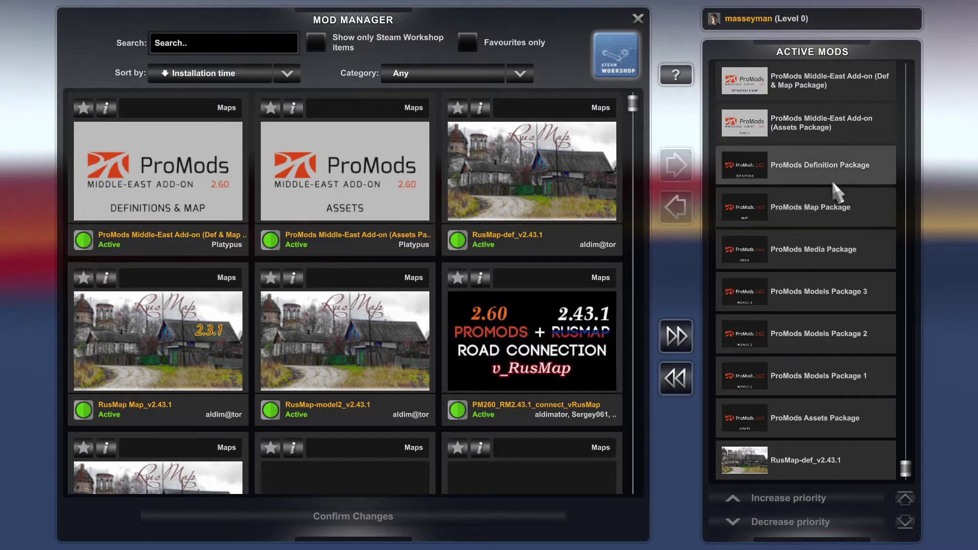
pyautogui.scroll(1, 830, 408)
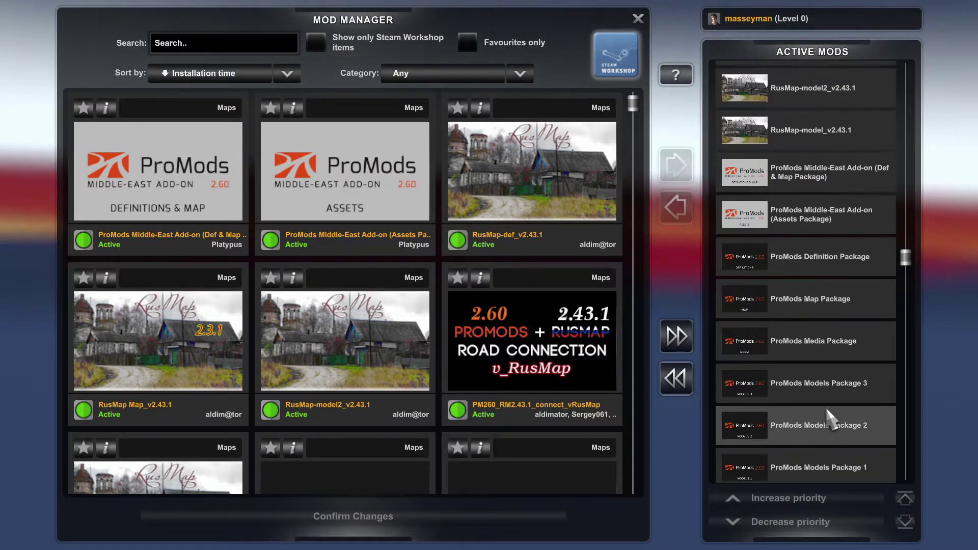
pyautogui.scroll(2, 827, 410)
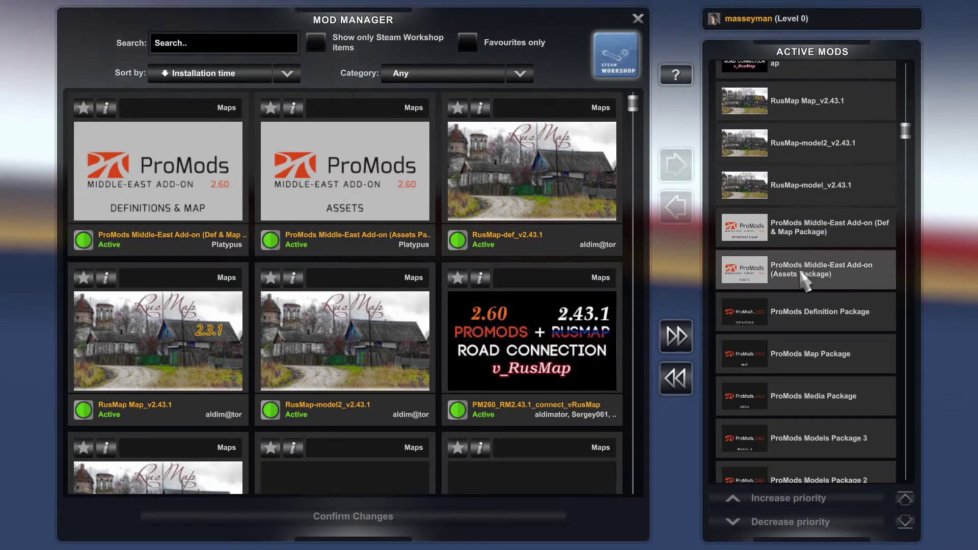
pyautogui.scroll(1, 820, 285)
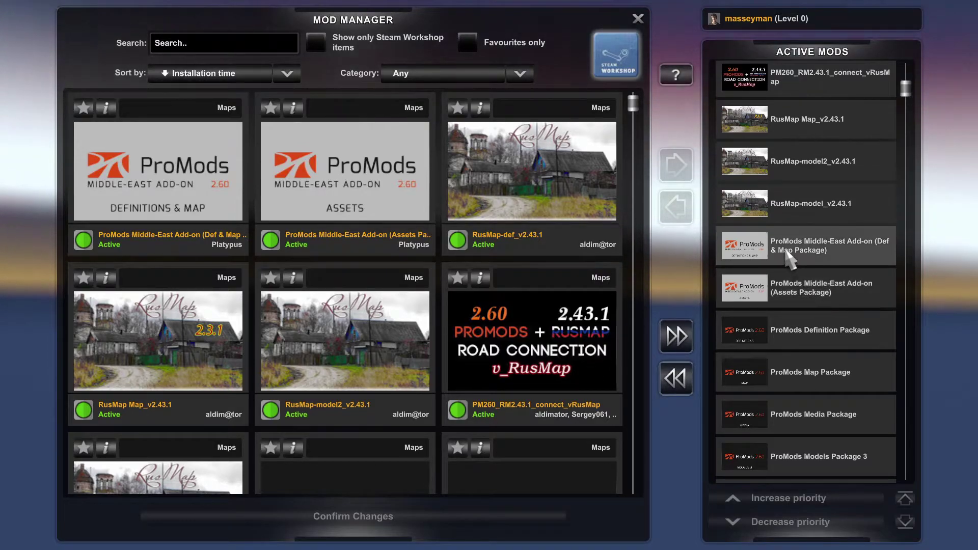
pyautogui.scroll(1, 808, 263)
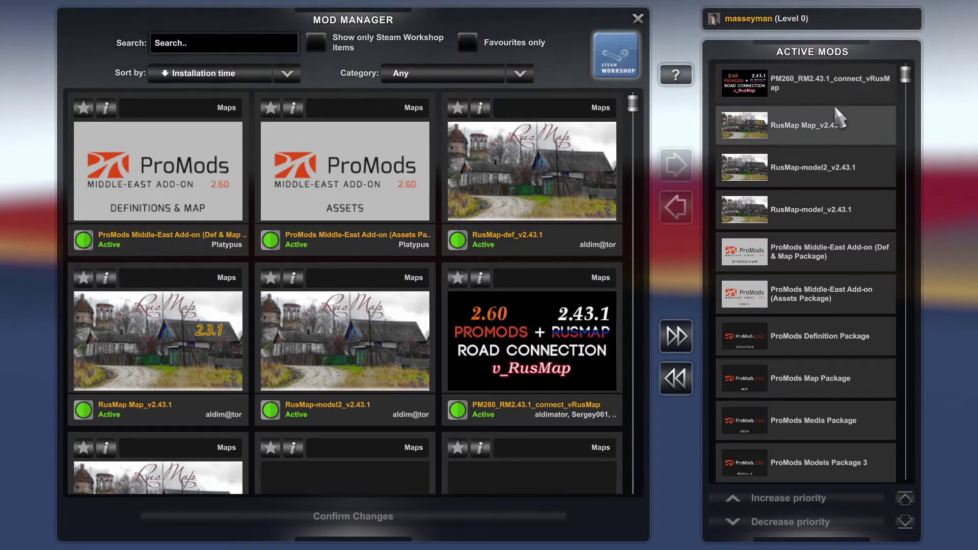
pyautogui.click(638, 18)
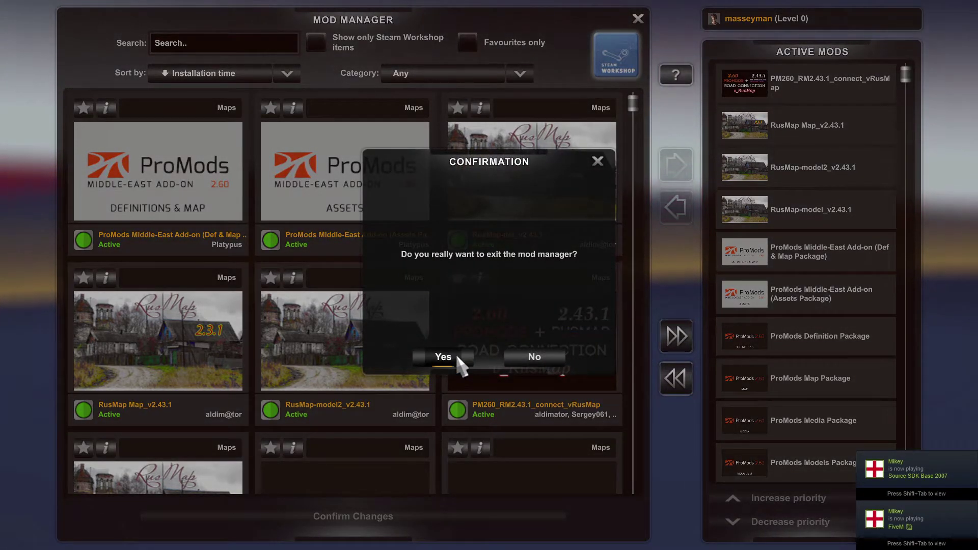
# Confirm Yes to leave Mod Manager and return to the Launchpad
pyautogui.click(457, 358)
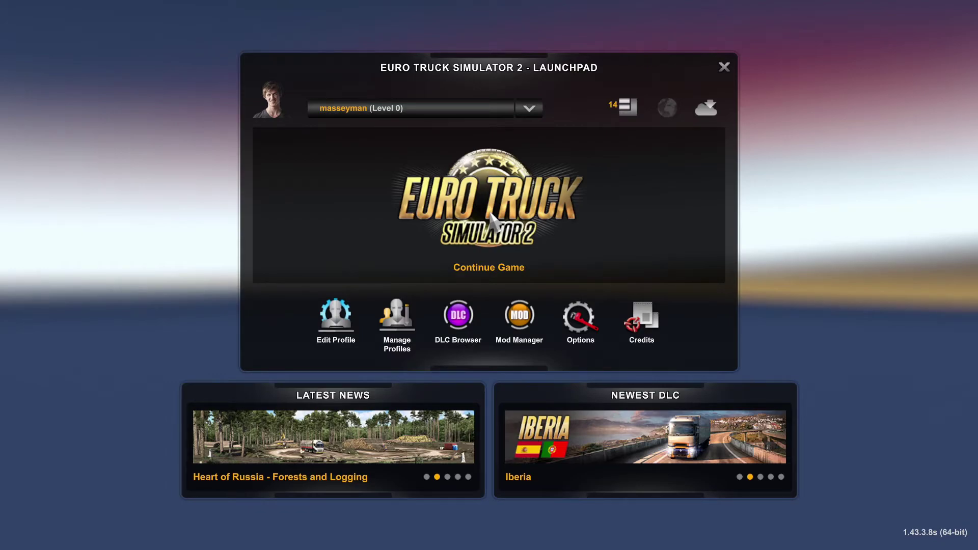
# Continue the saved game and let ProMods 2.60 finish loading into the depot yard
pyautogui.click(491, 214)
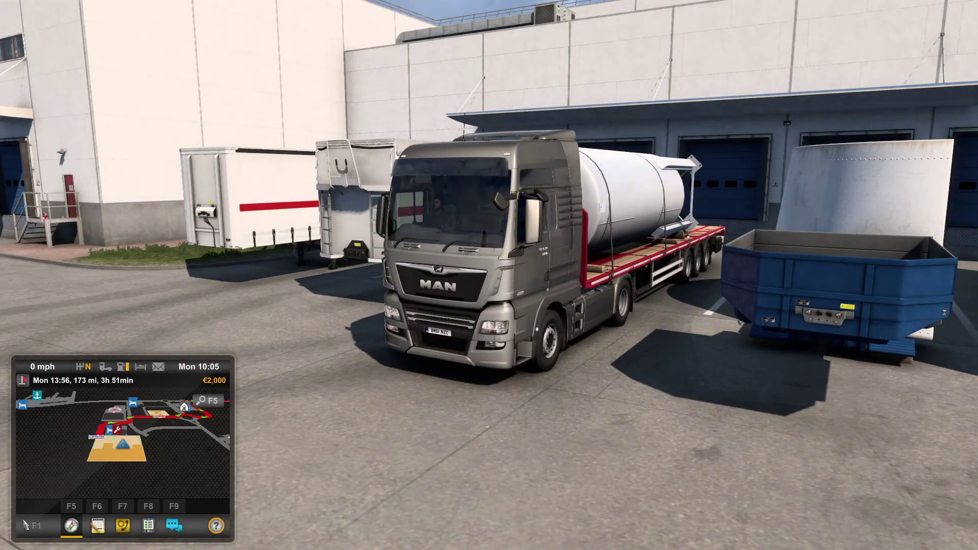
# Pan the World Map east to the Levant and zoom around Beirut, Damascus, Amman and Cyprus
pyautogui.press('m')
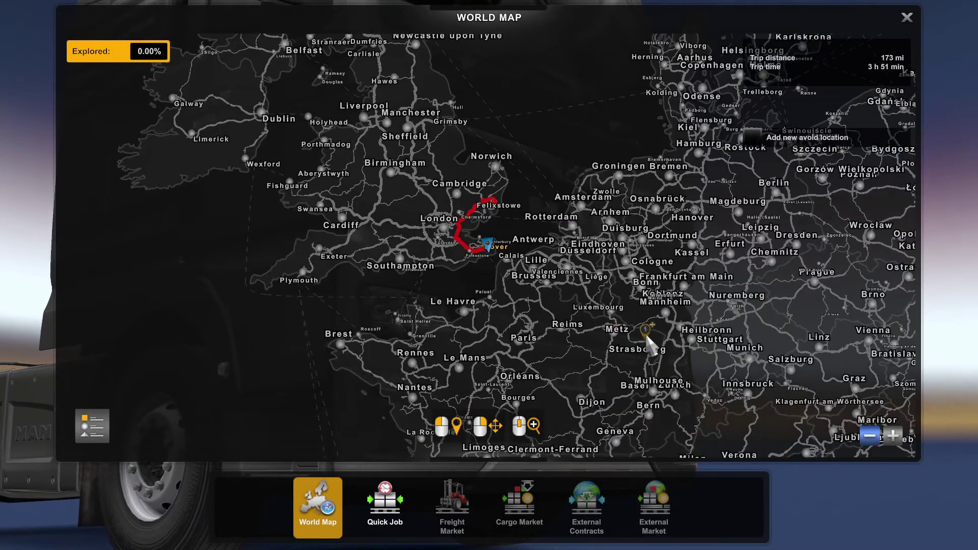
pyautogui.moveTo(758, 363)
pyautogui.mouseDown()
pyautogui.moveTo(560, 285)
pyautogui.moveTo(357, 143)
pyautogui.mouseUp()
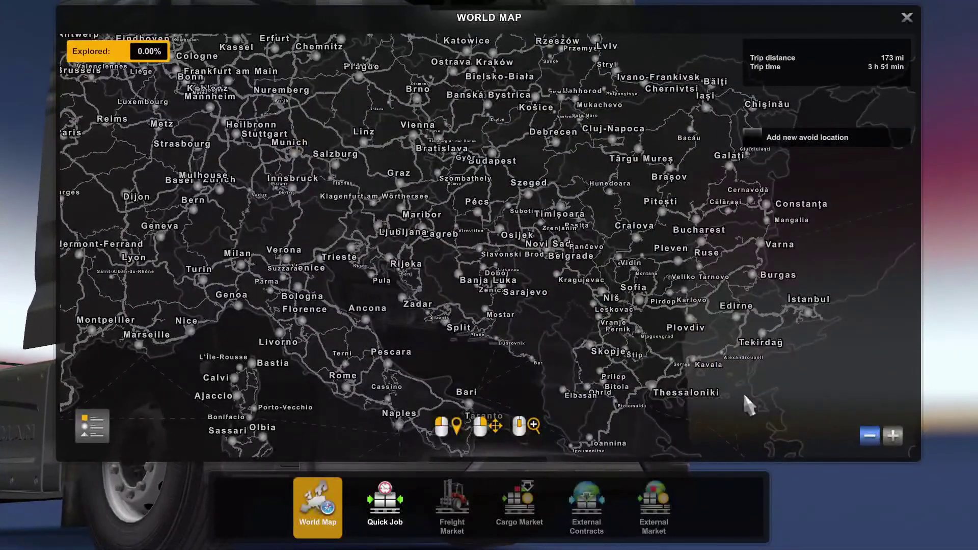
pyautogui.moveTo(749, 404); pyautogui.dragTo(455, 164)
pyautogui.moveTo(797, 253)
pyautogui.mouseDown()
pyautogui.moveTo(627, 229)
pyautogui.moveTo(497, 288)
pyautogui.mouseUp()
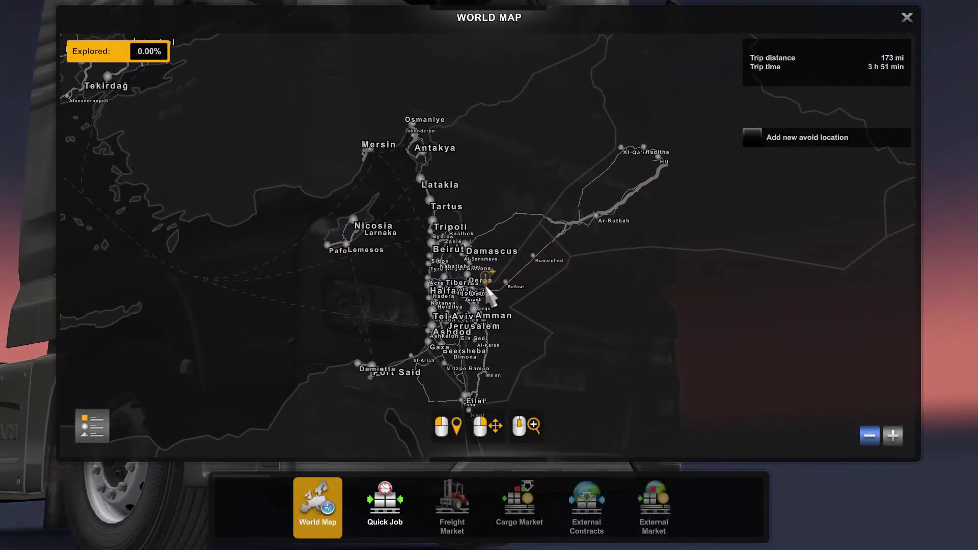
pyautogui.scroll(2, 492, 286)
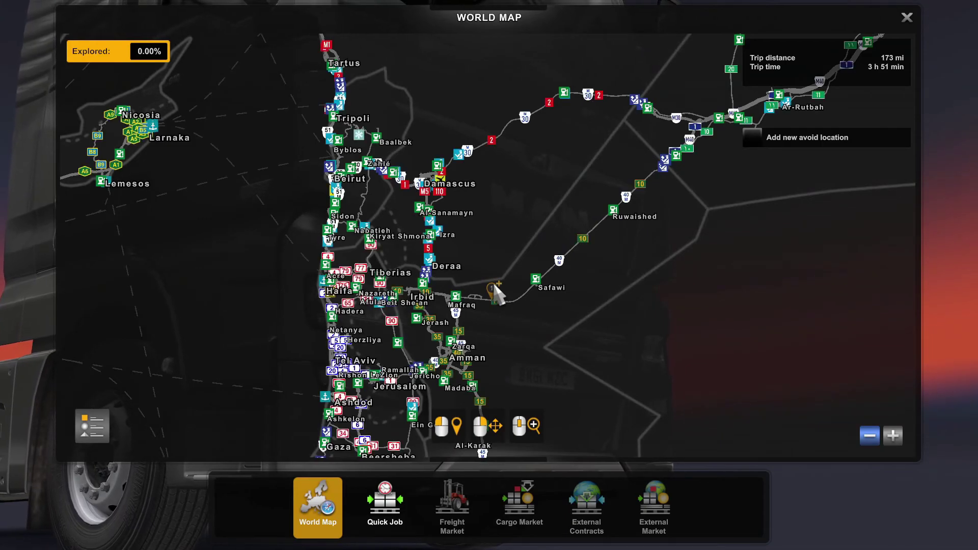
pyautogui.scroll(-2, 494, 293)
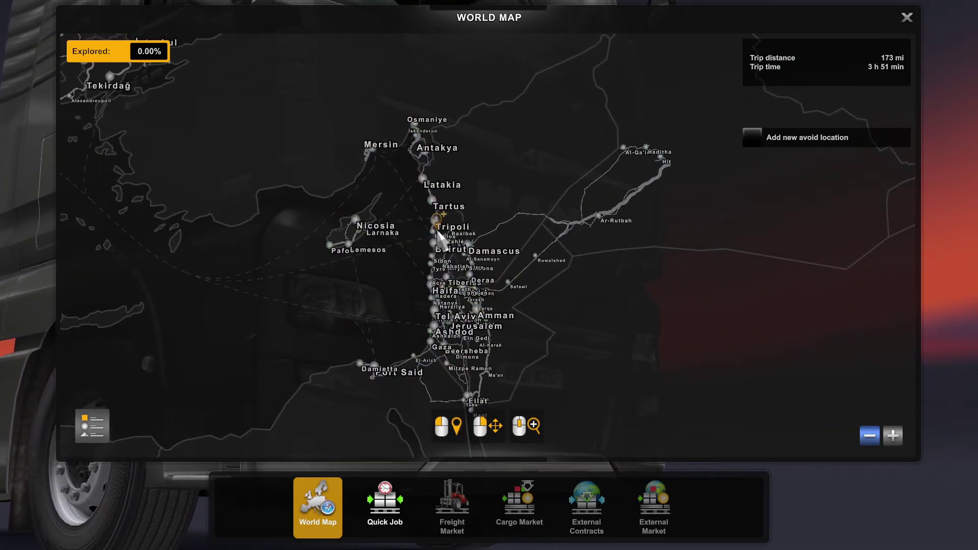
pyautogui.scroll(2, 433, 245)
pyautogui.scroll(-1, 490, 319)
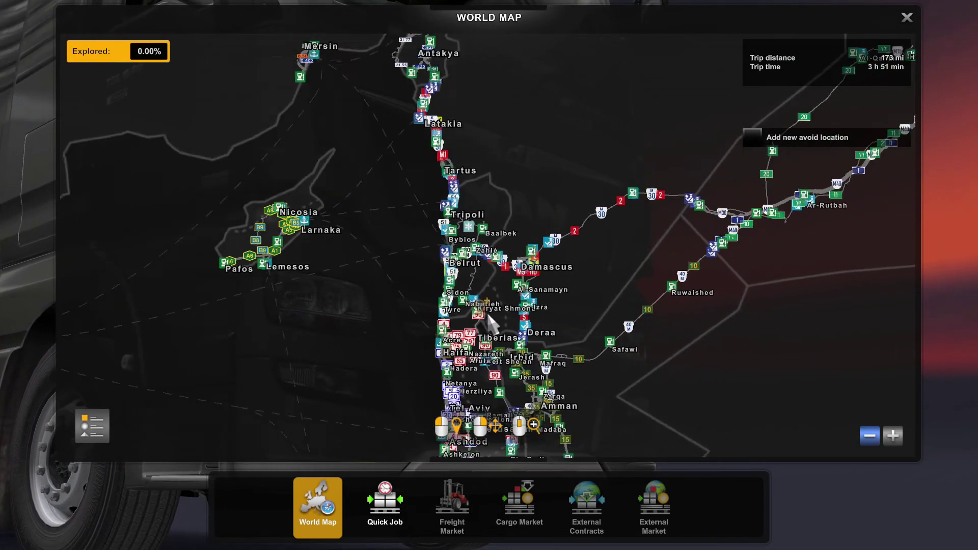